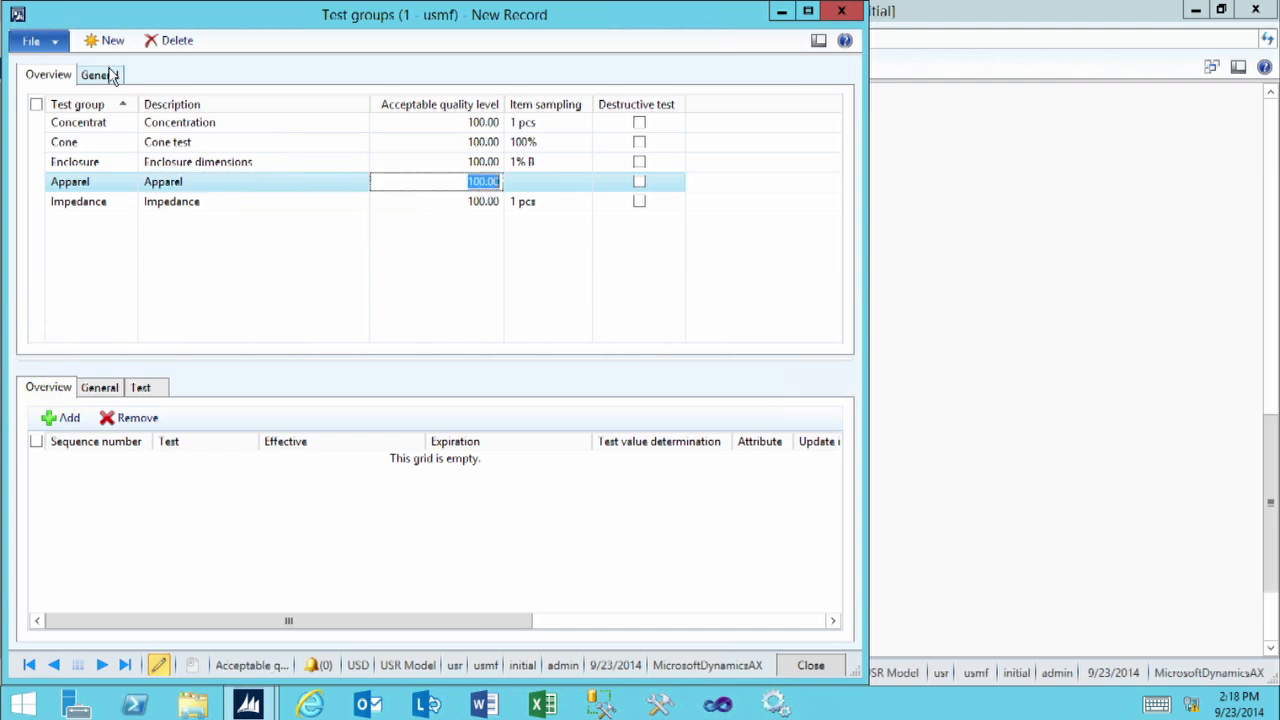
Set the item sampling of the Apparel test group to 1 pcs.
click(448, 180)
click(538, 181)
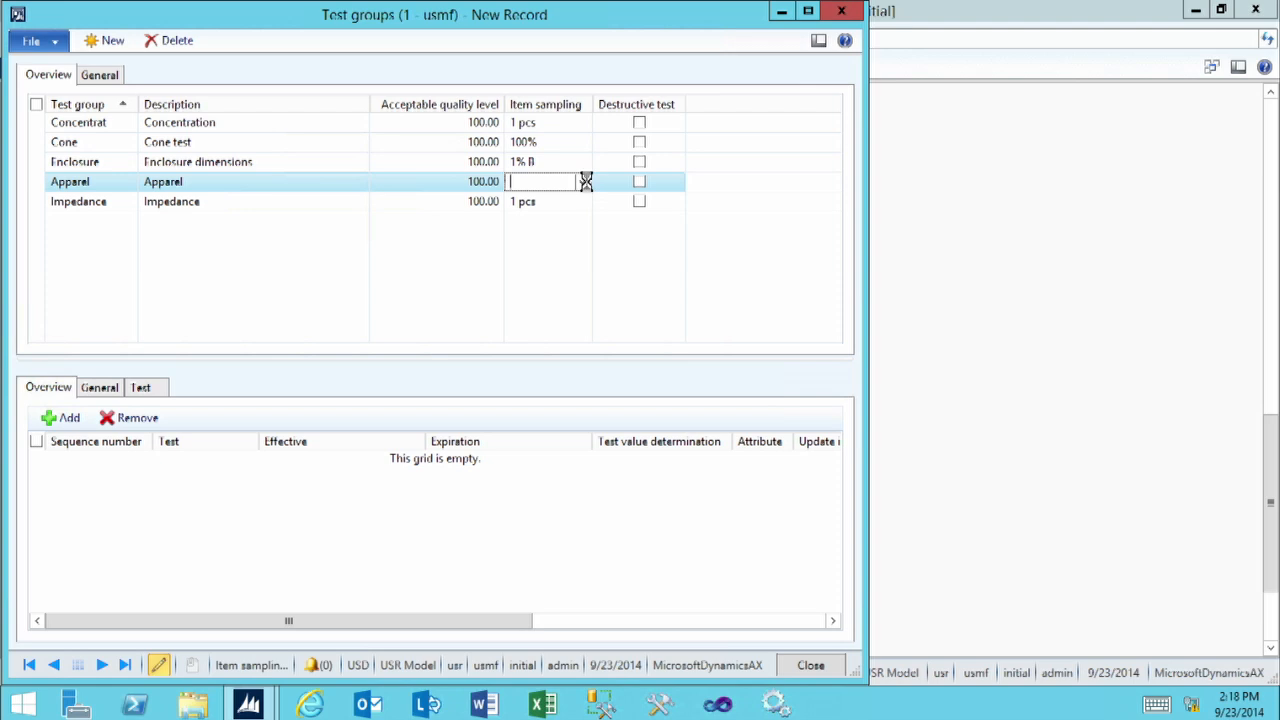
click(583, 182)
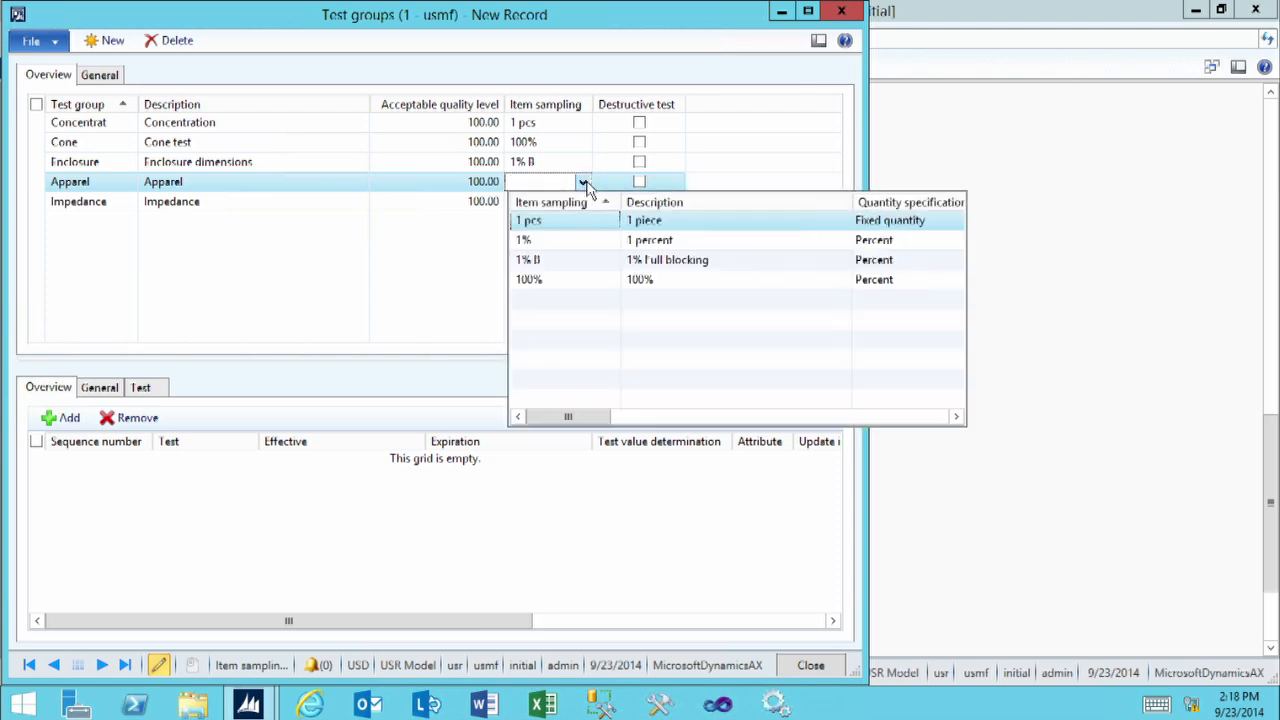
click(540, 227)
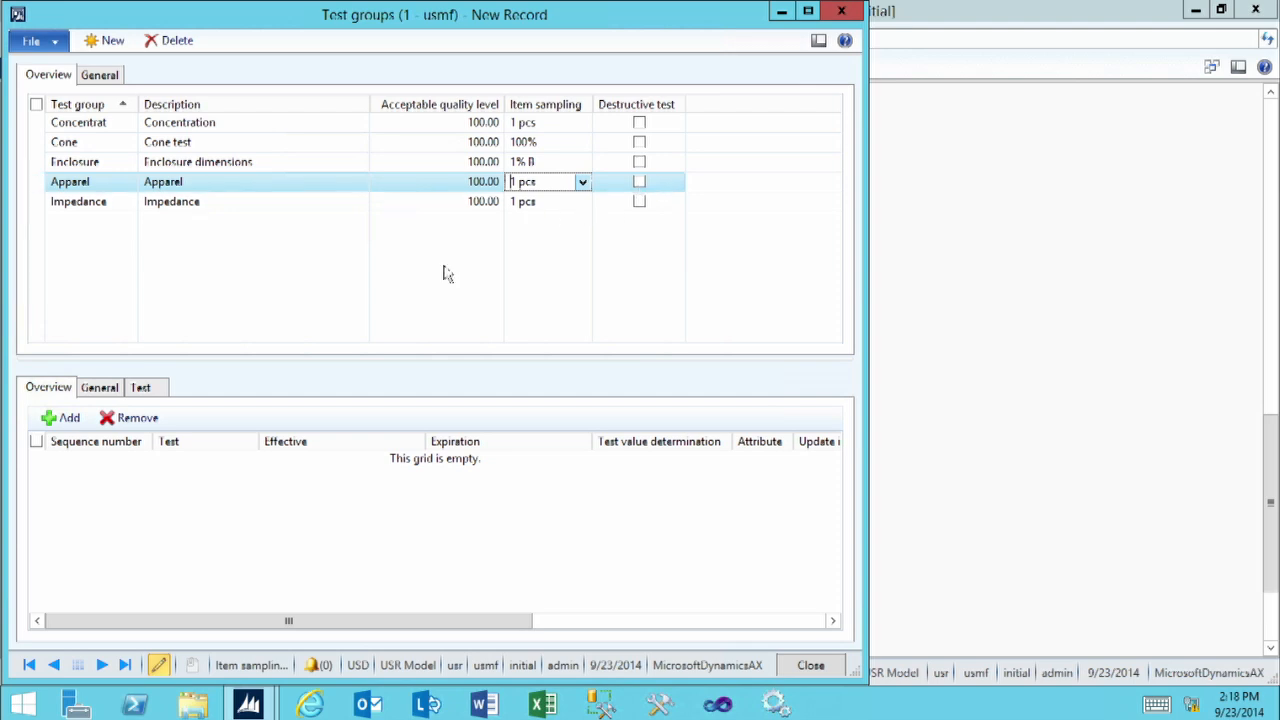
Add a test line to the Apparel group with sequence number 10 and the Tempurature test.
click(80, 521)
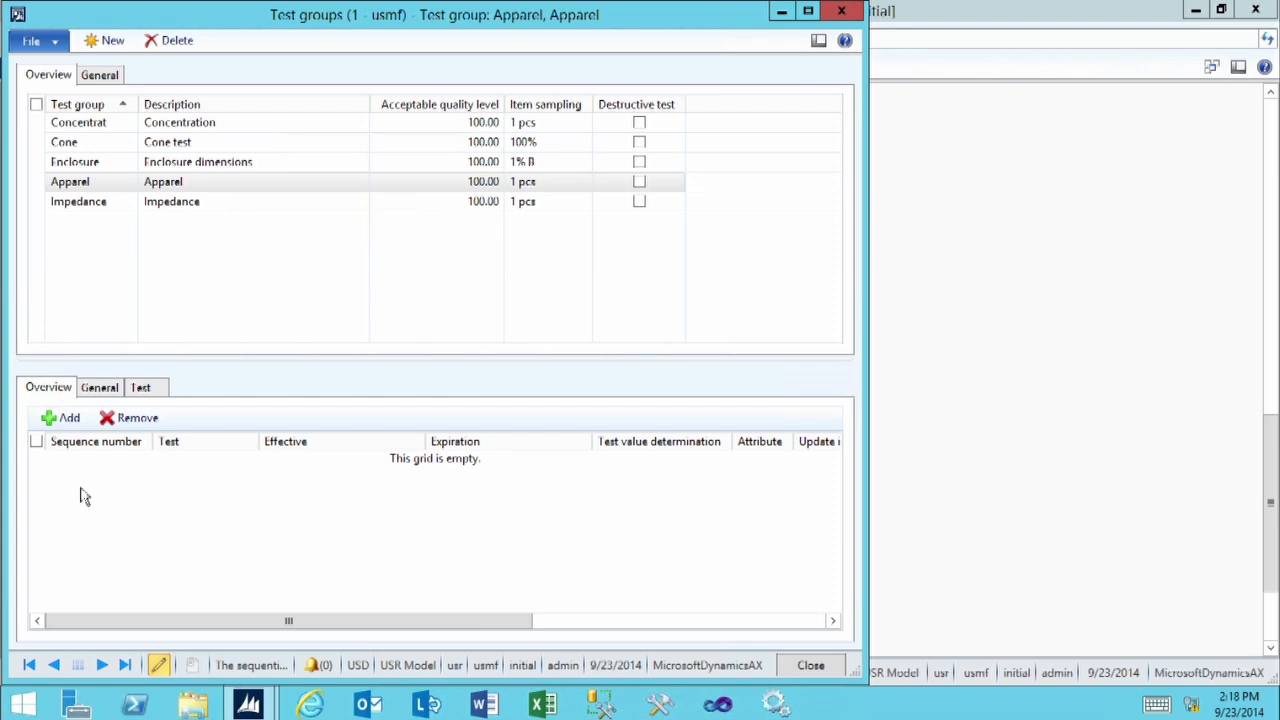
click(68, 420)
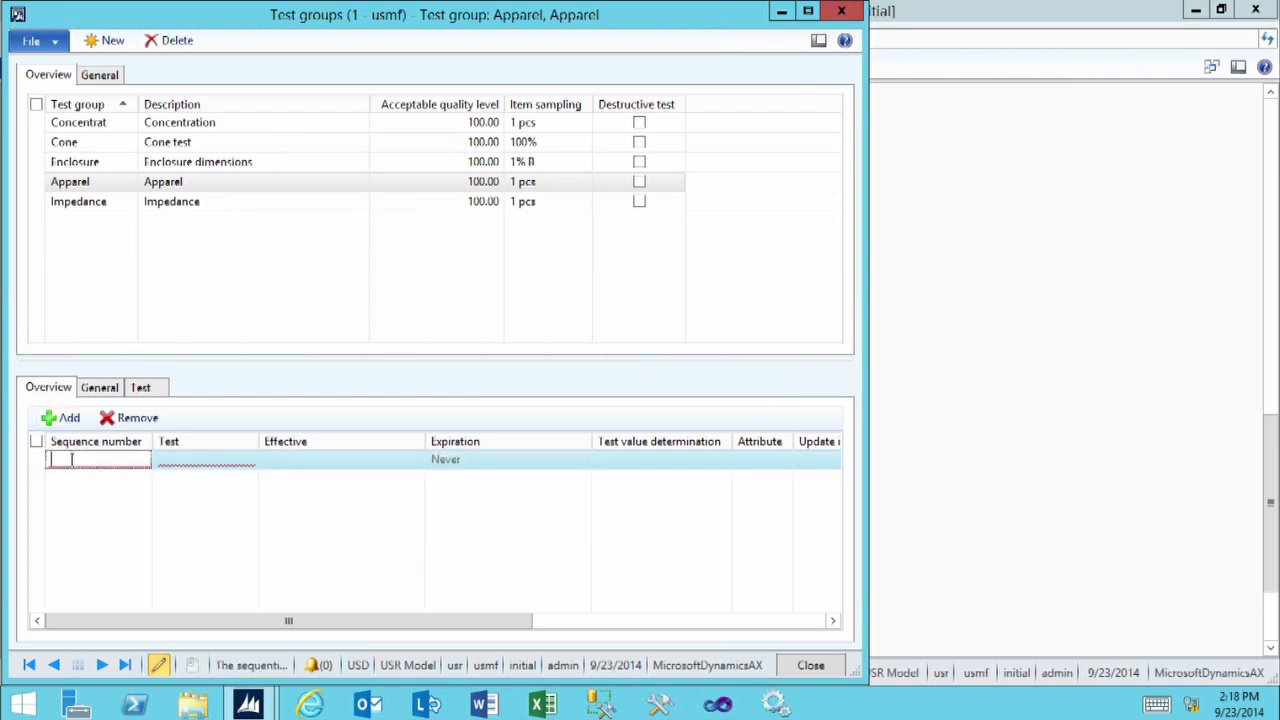
text(10)
key(Tab)
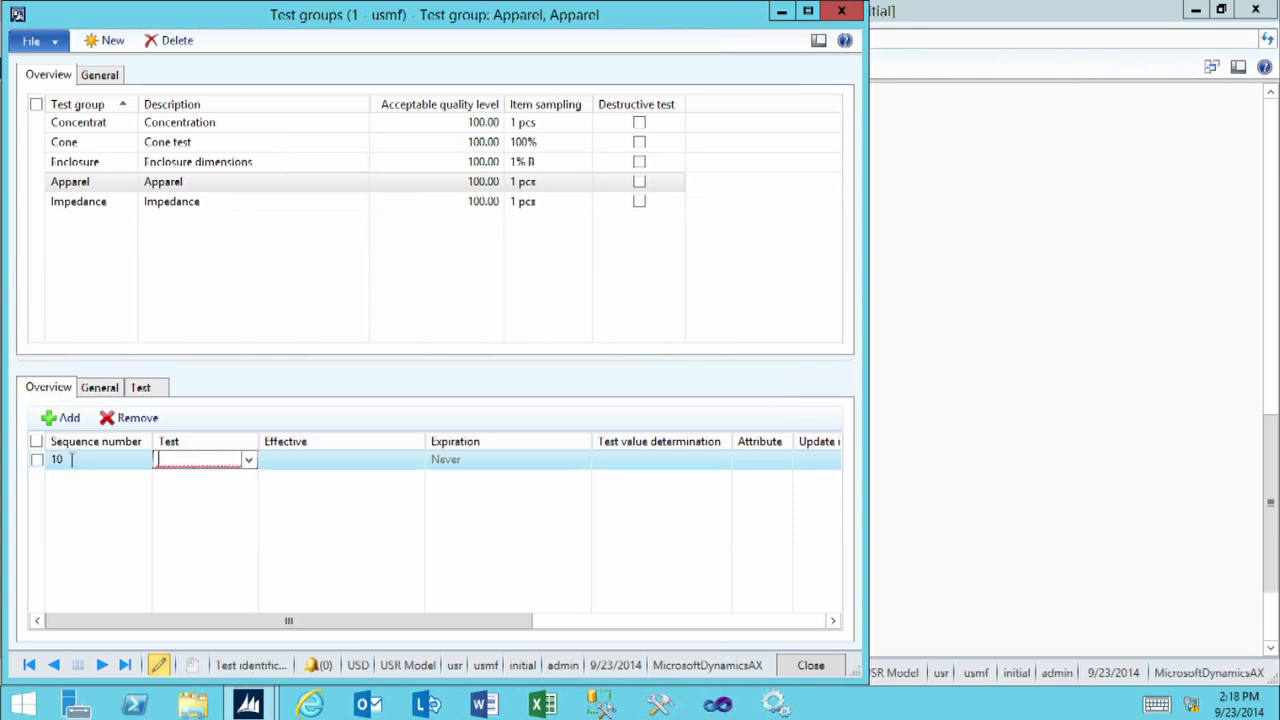
click(249, 463)
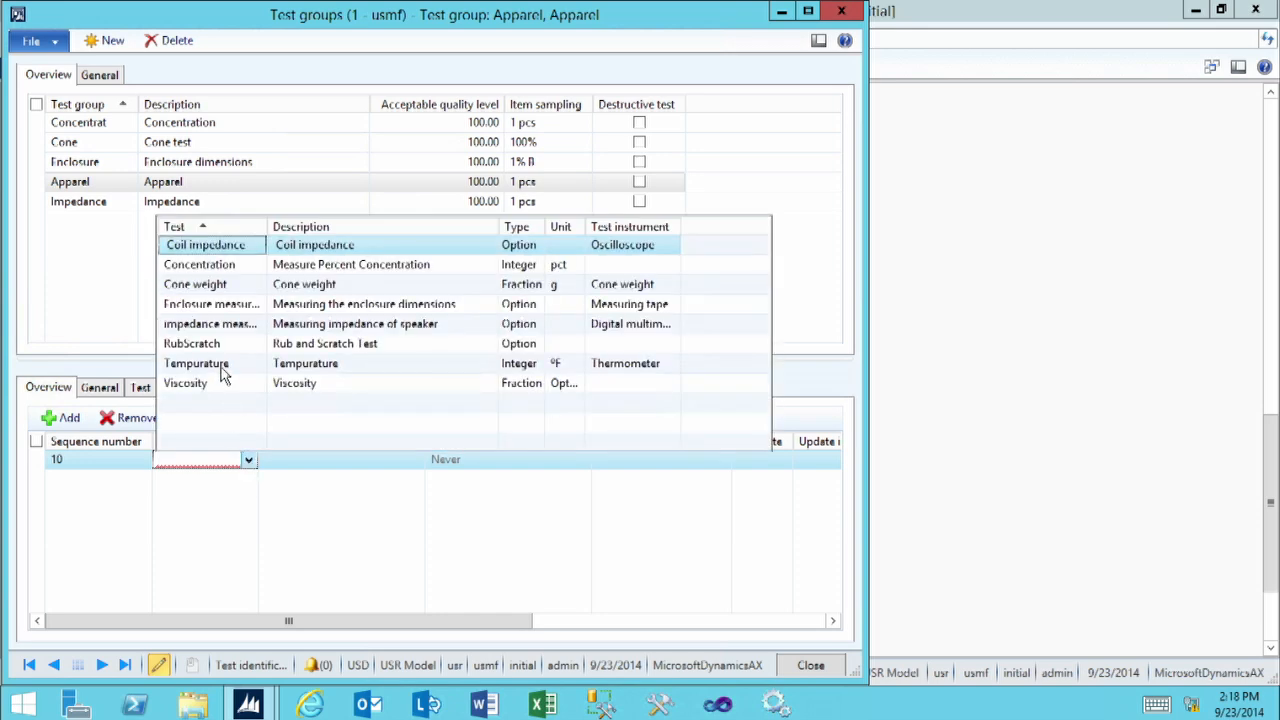
click(224, 372)
click(316, 463)
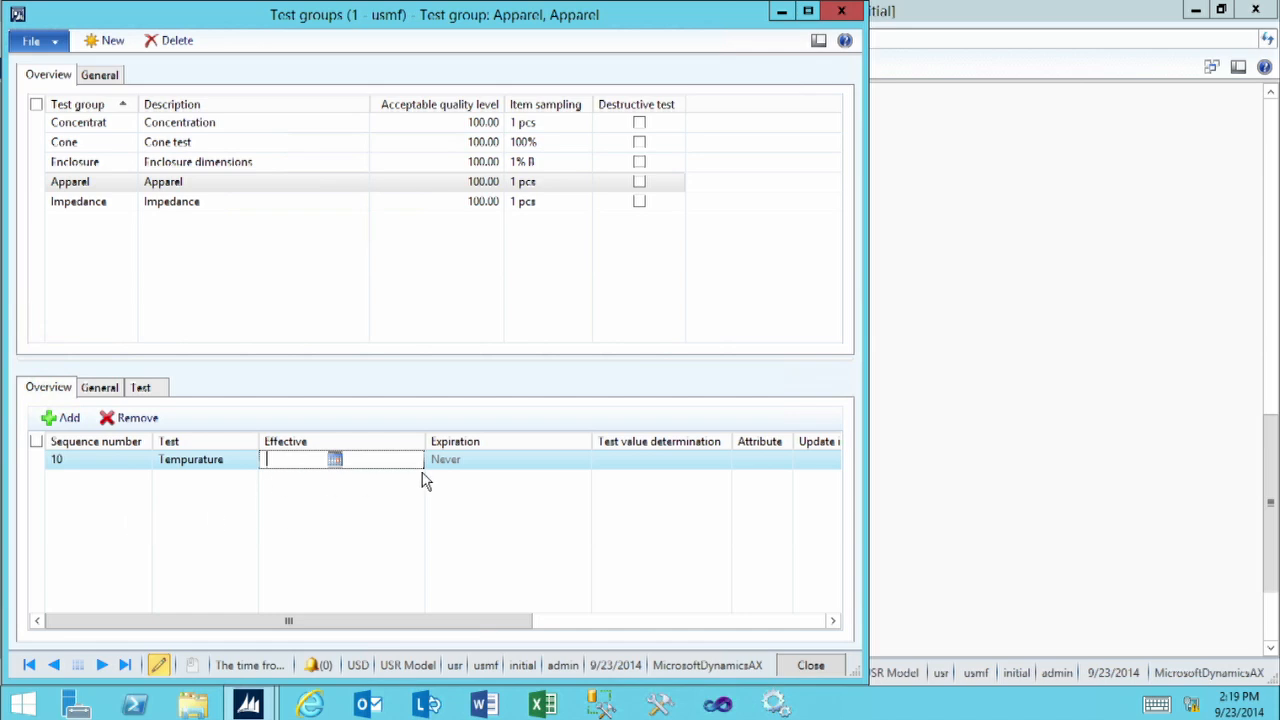
Set the Tempurature test's measurement values to standard 98, minimum 92 and maximum 110.
click(143, 388)
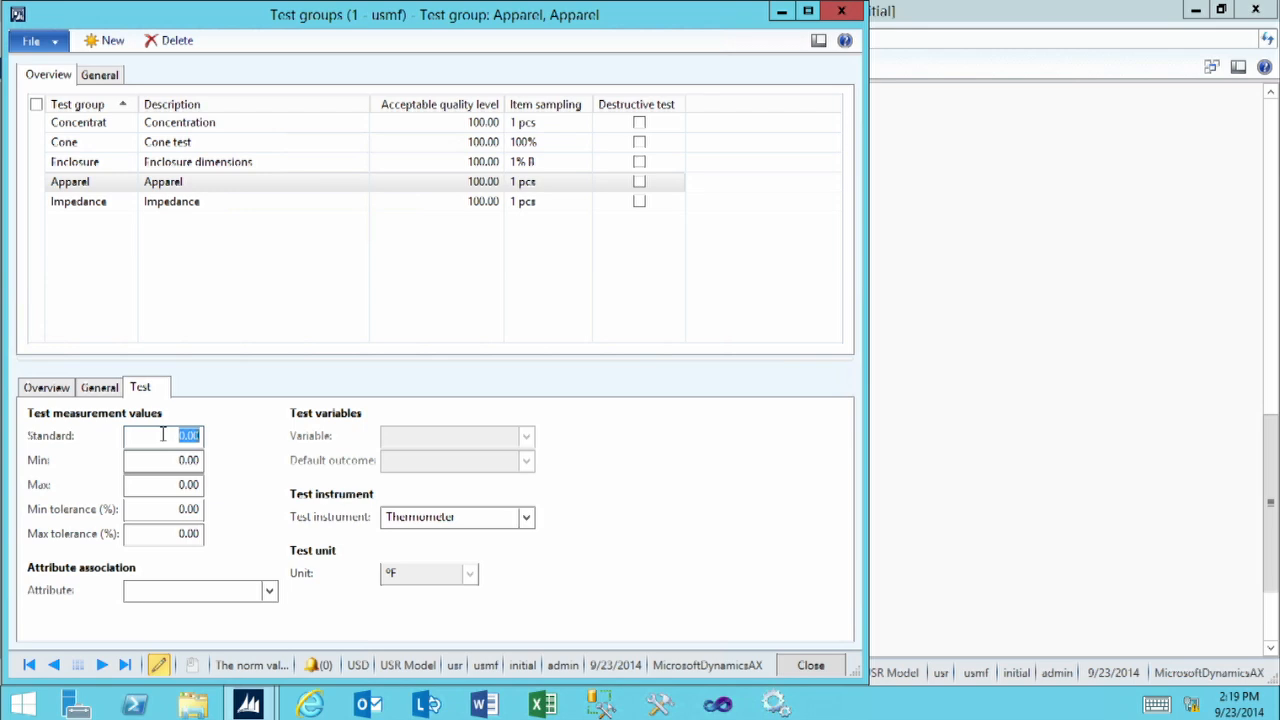
text(88)
key(Tab)
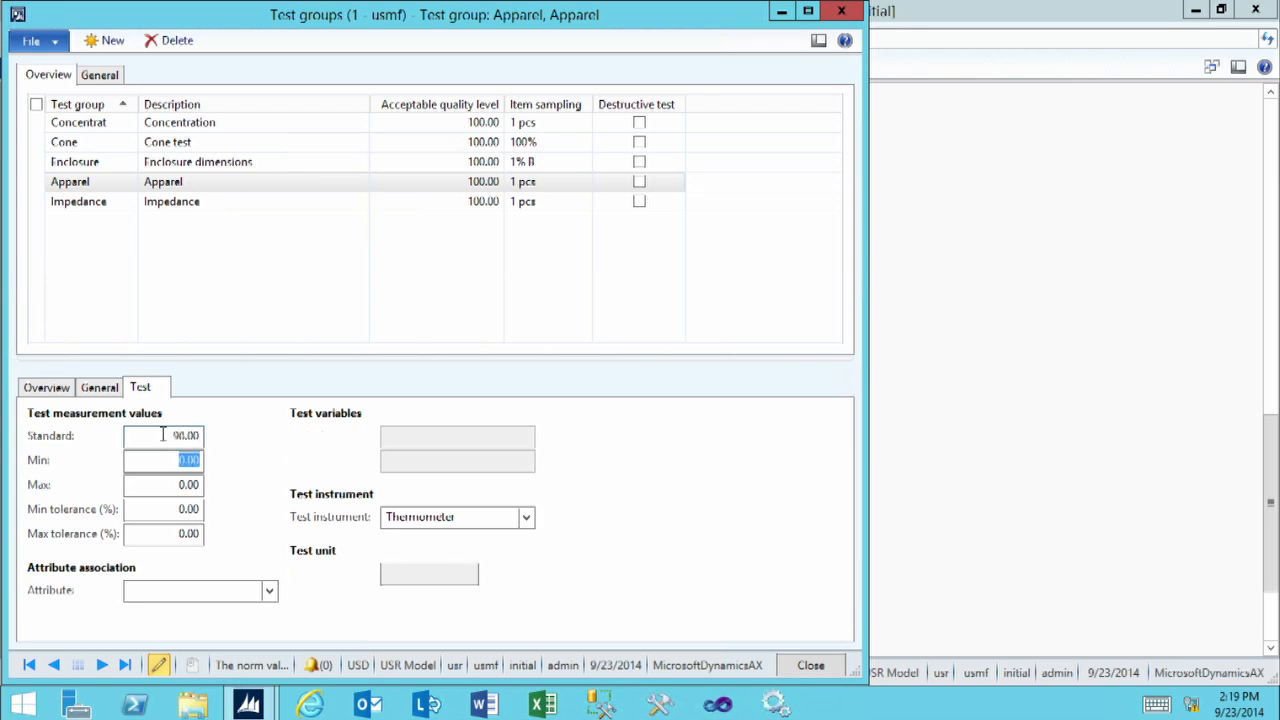
text(97)
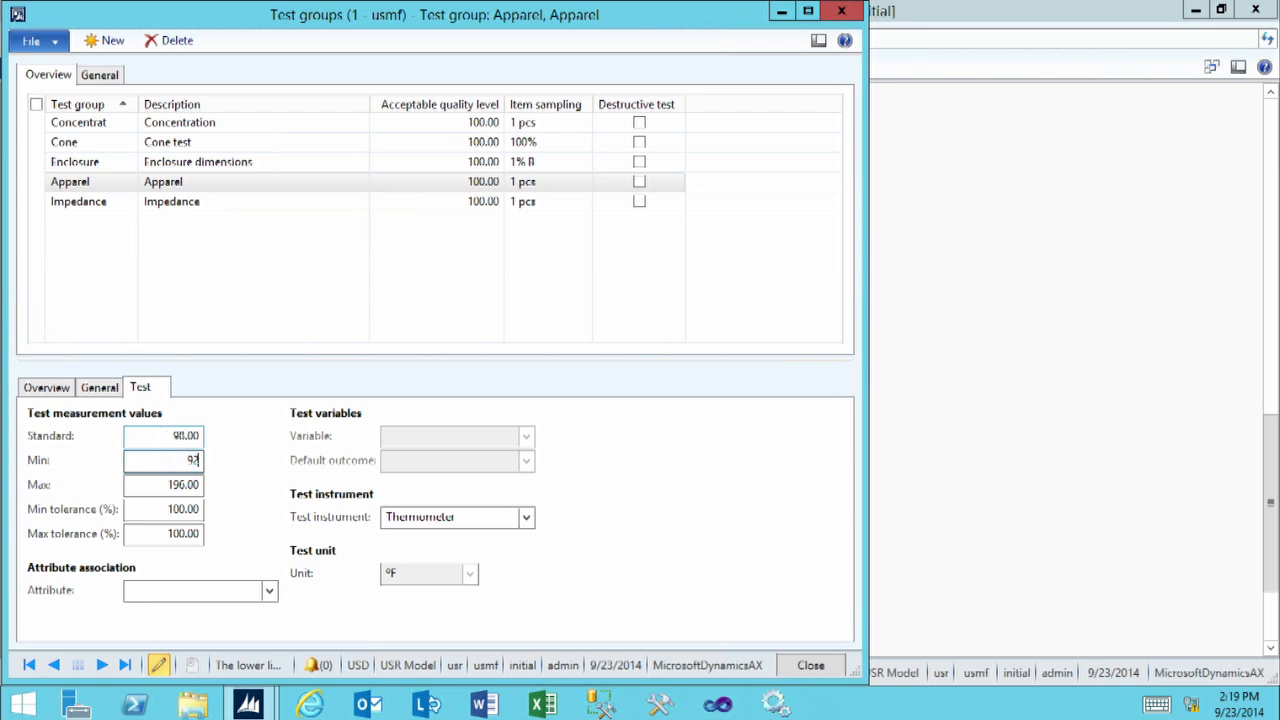
key(Tab)
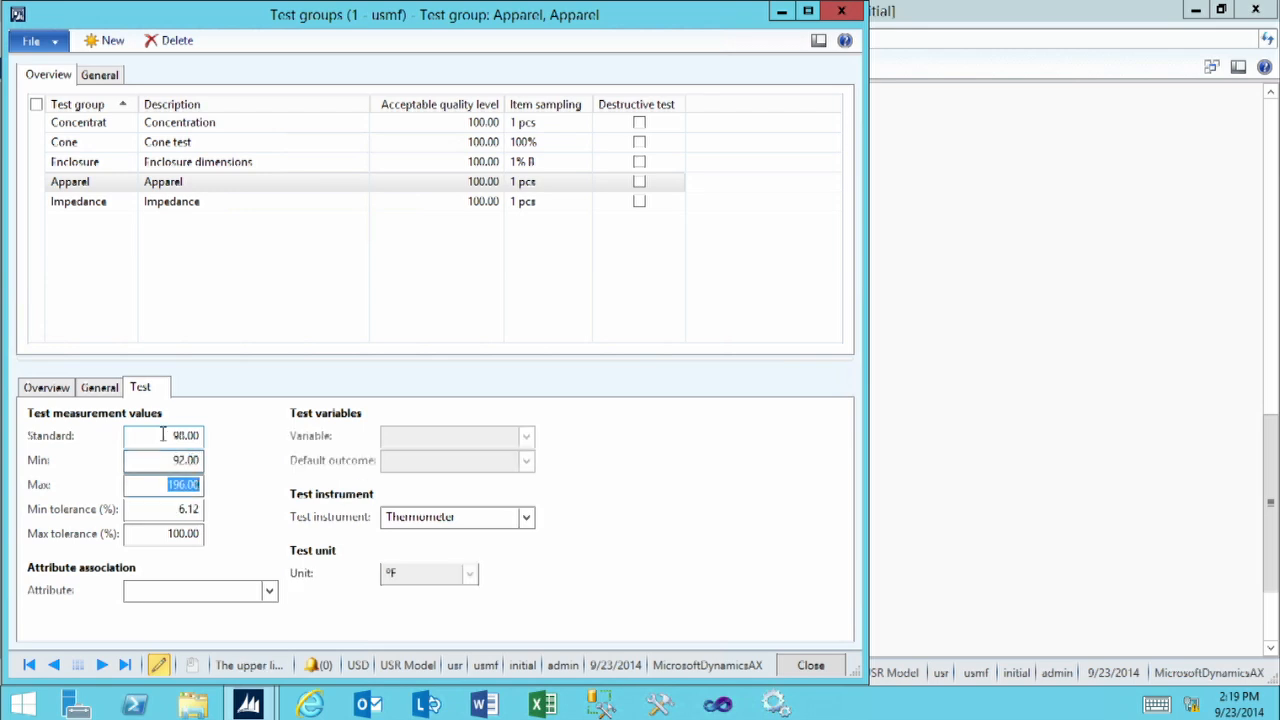
text(110)
key(Tab)
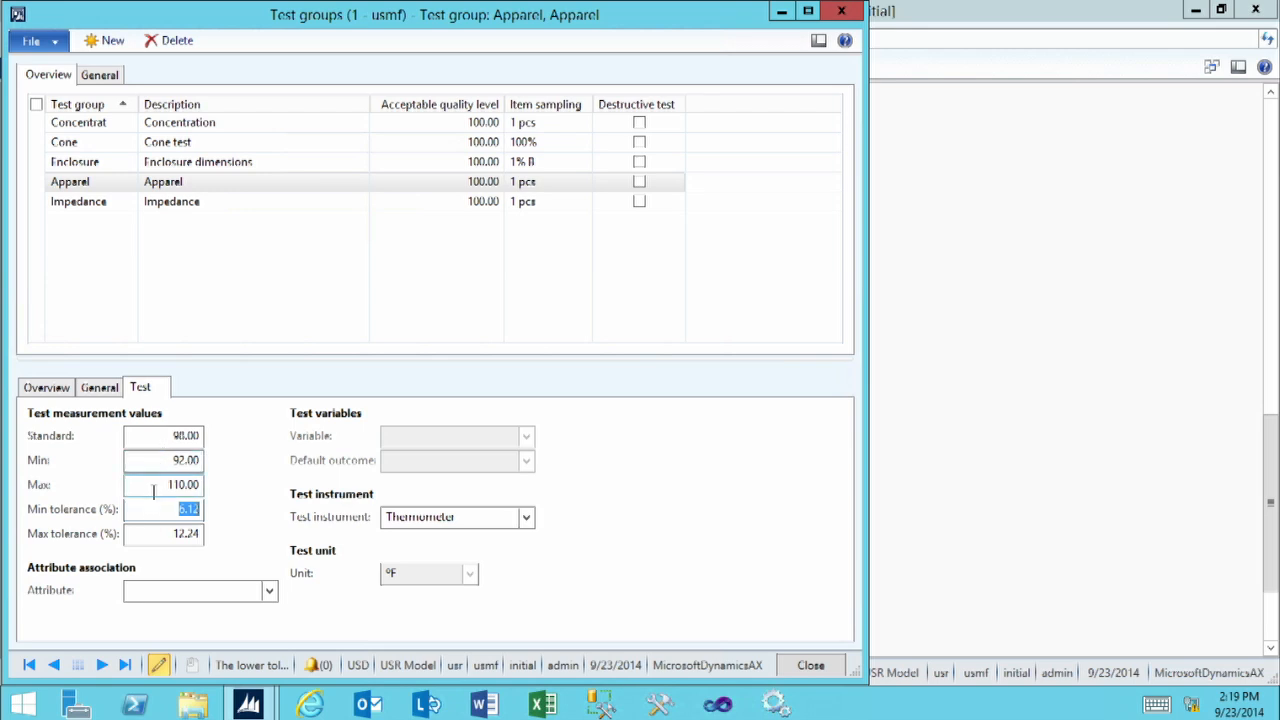
Add a second test line to the Apparel group with sequence number 20 and the RubScratch test.
click(37, 390)
click(65, 417)
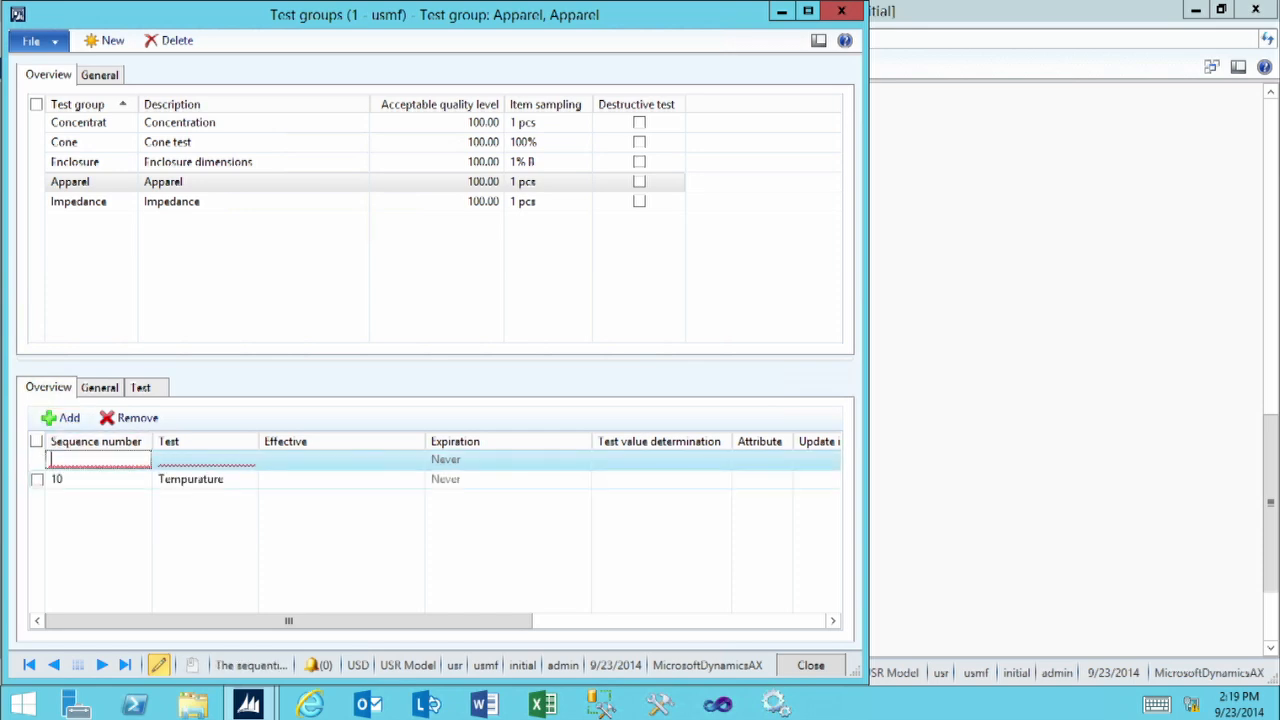
text(20)
key(Tab)
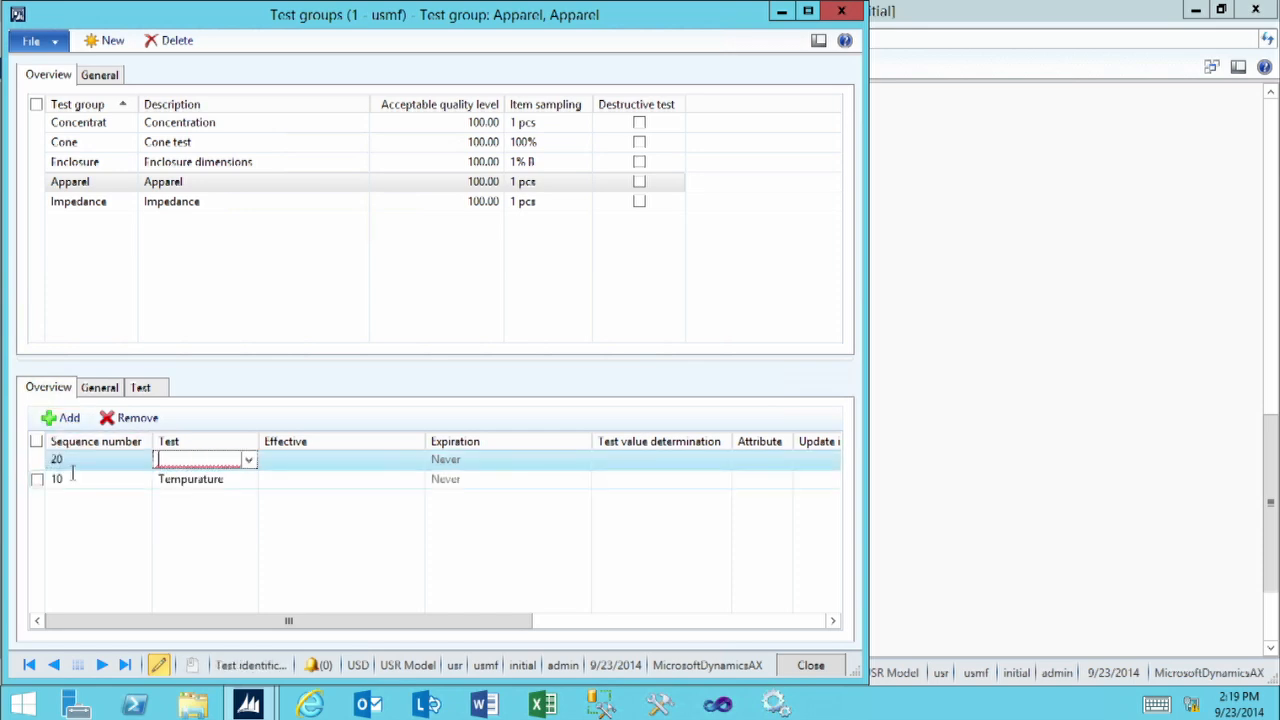
click(248, 460)
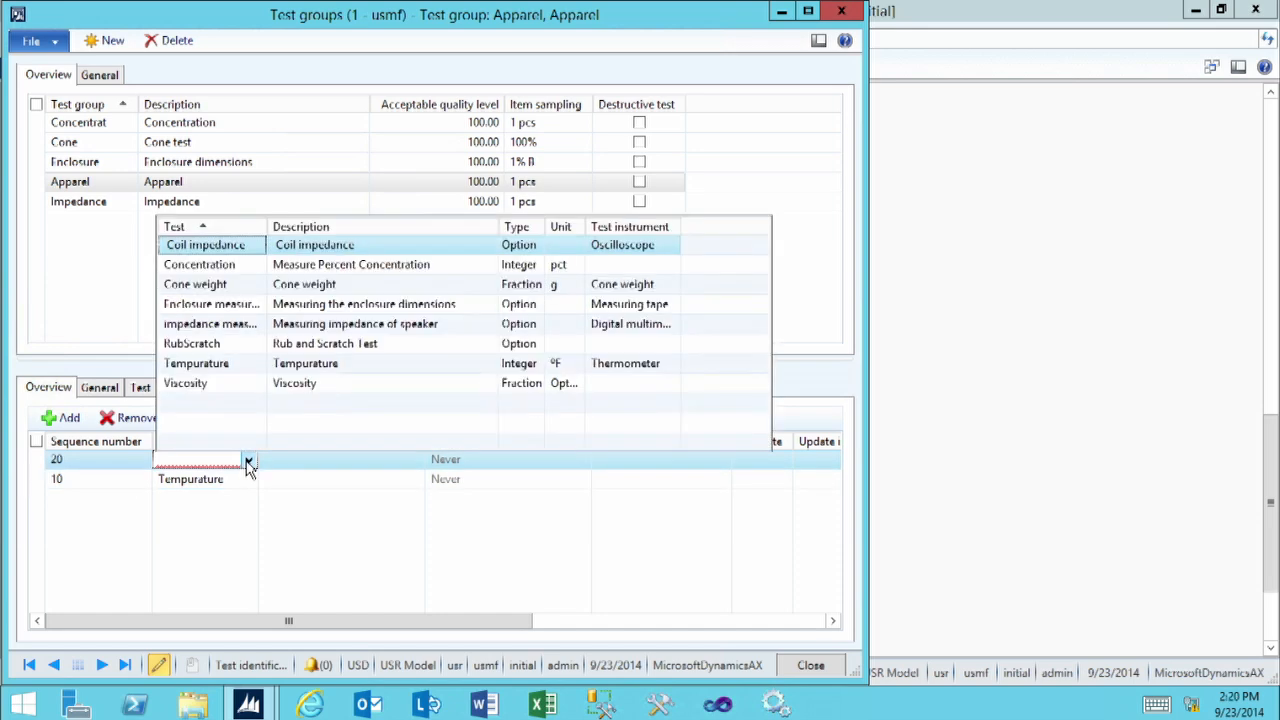
click(206, 346)
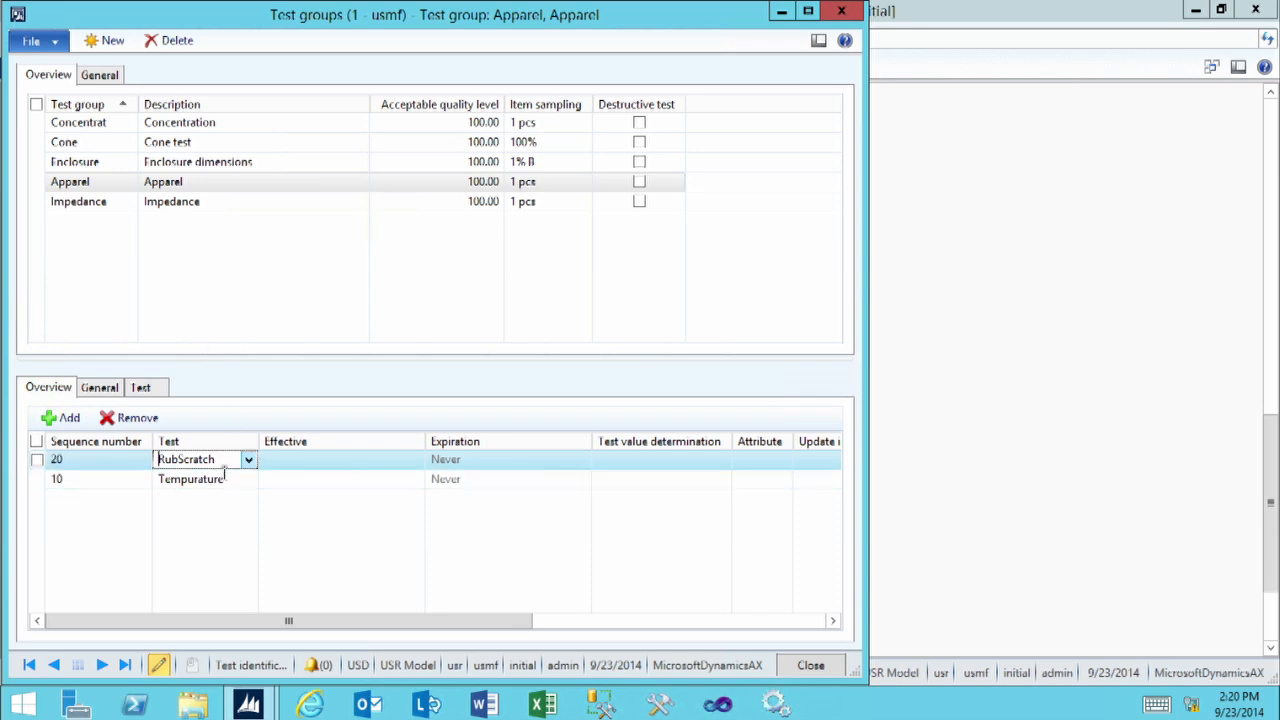
Assign the RubScratch variable to the RubScratch test, with Smooth as its default outcome.
click(141, 389)
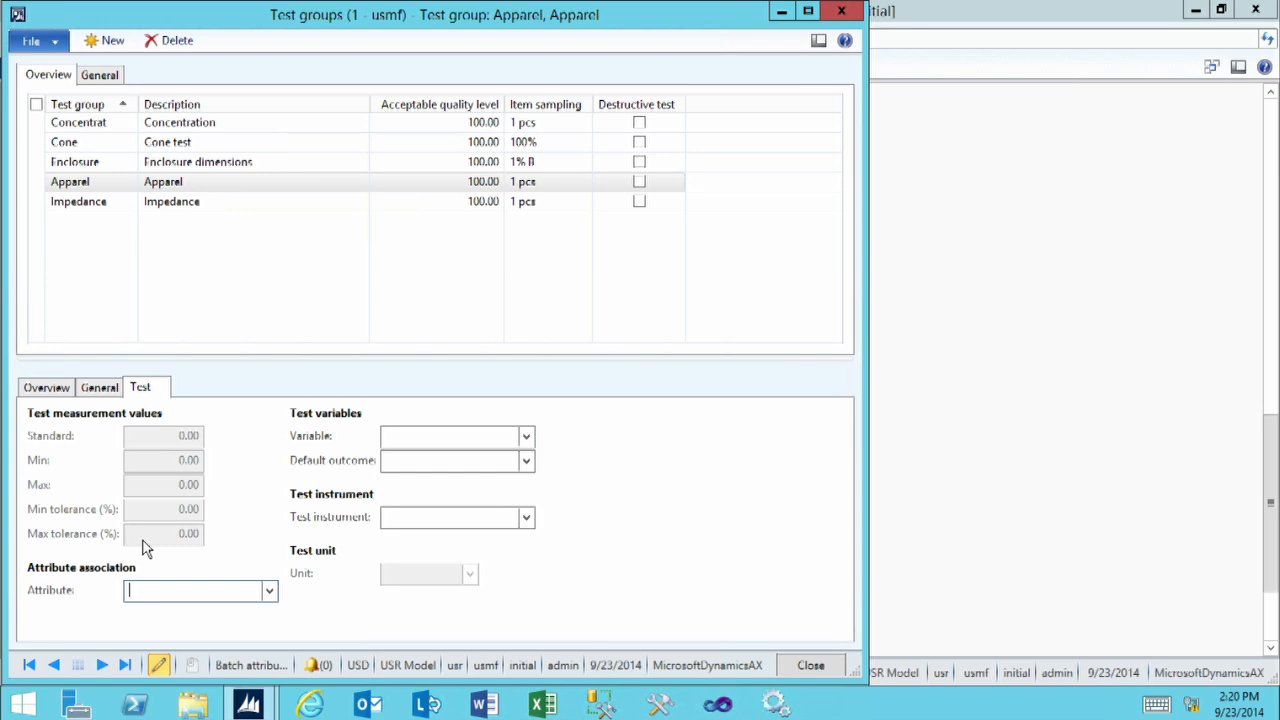
click(395, 438)
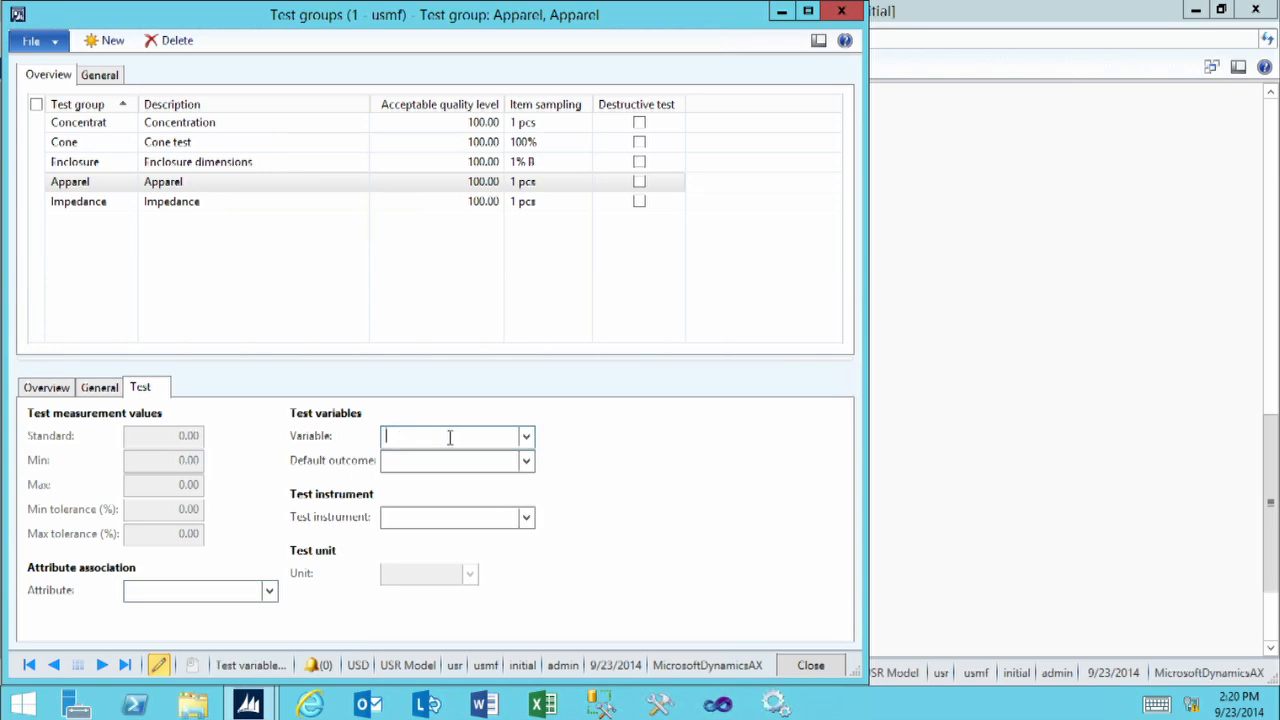
click(526, 438)
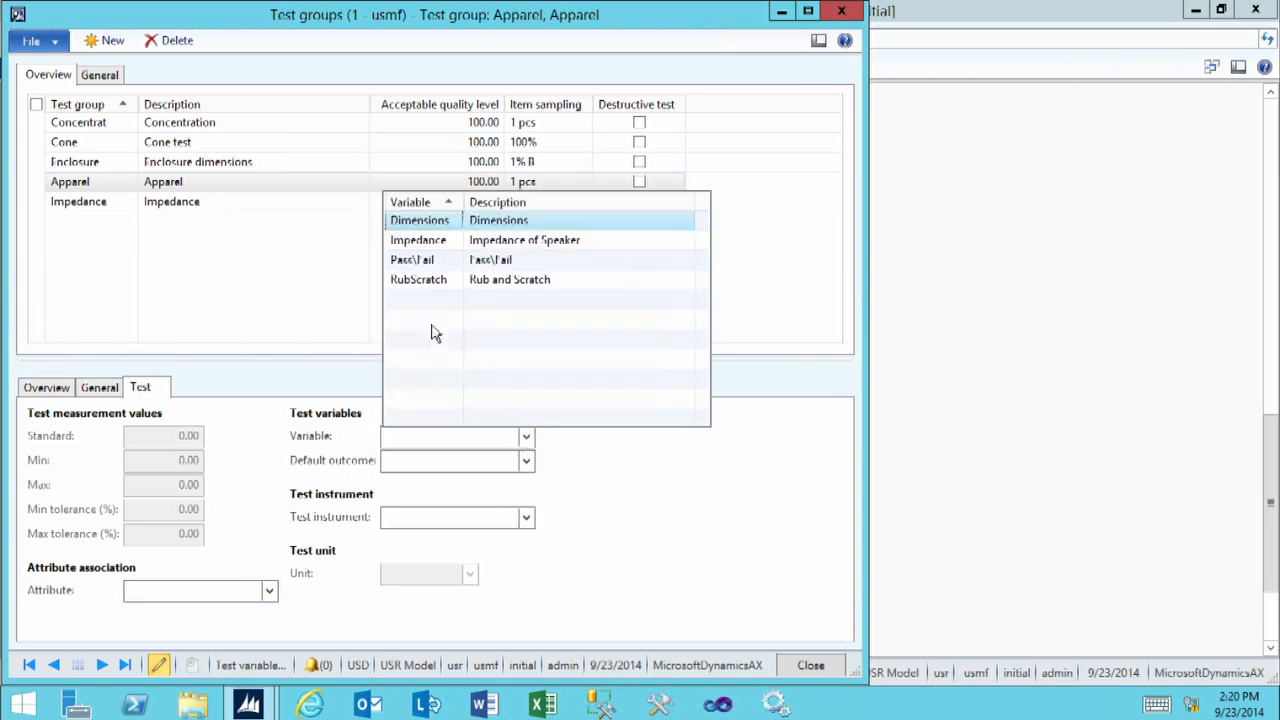
click(413, 283)
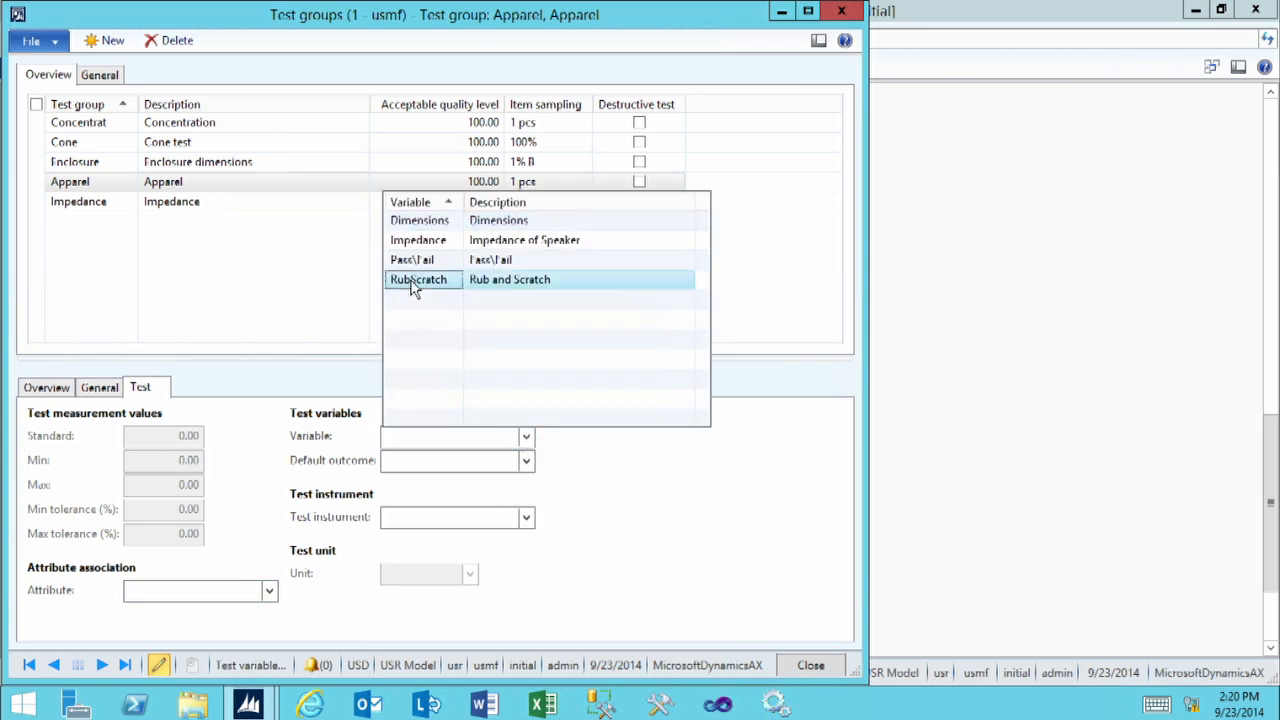
click(420, 460)
click(526, 462)
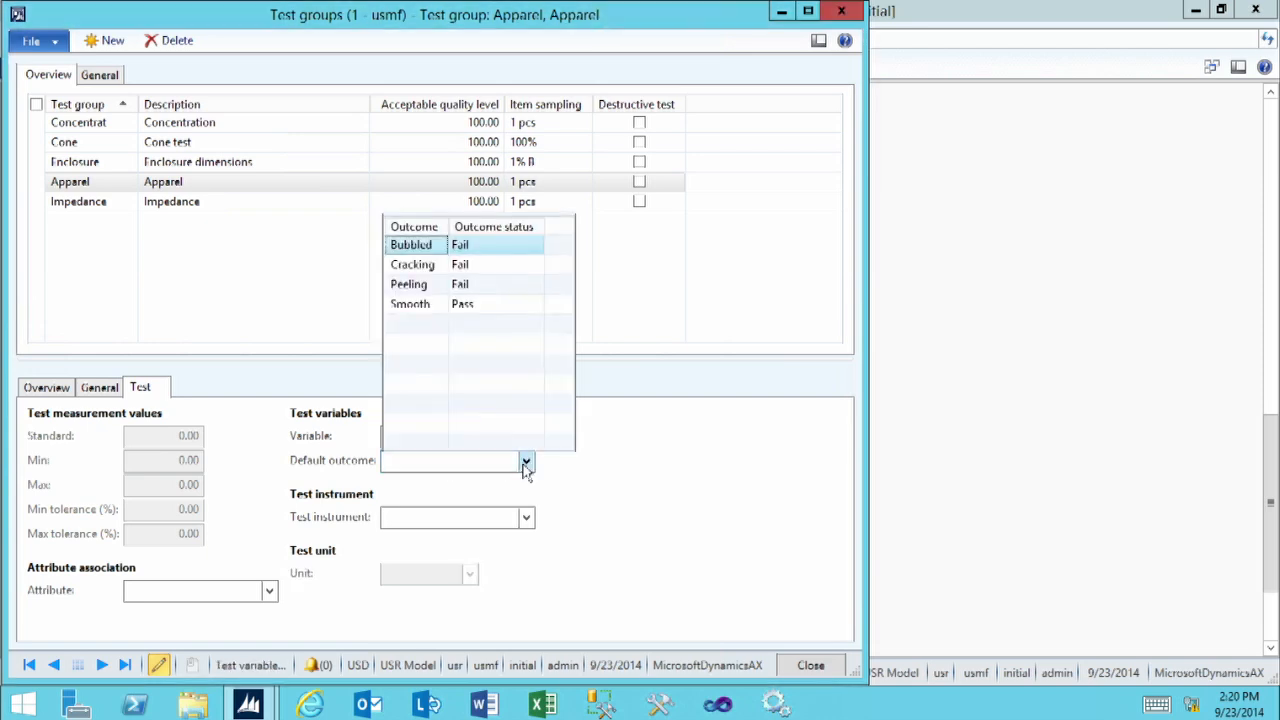
click(417, 305)
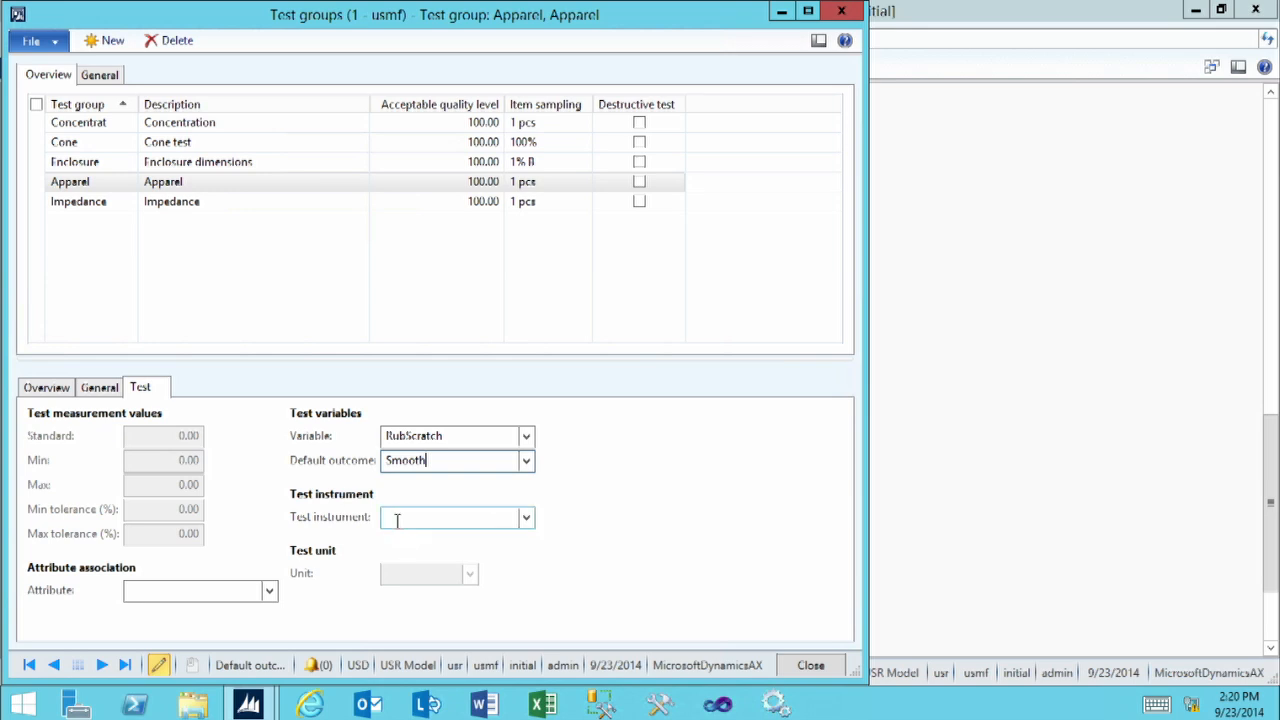
Add a third test line to the Apparel group with sequence number 30 and the Viscosity test.
click(47, 390)
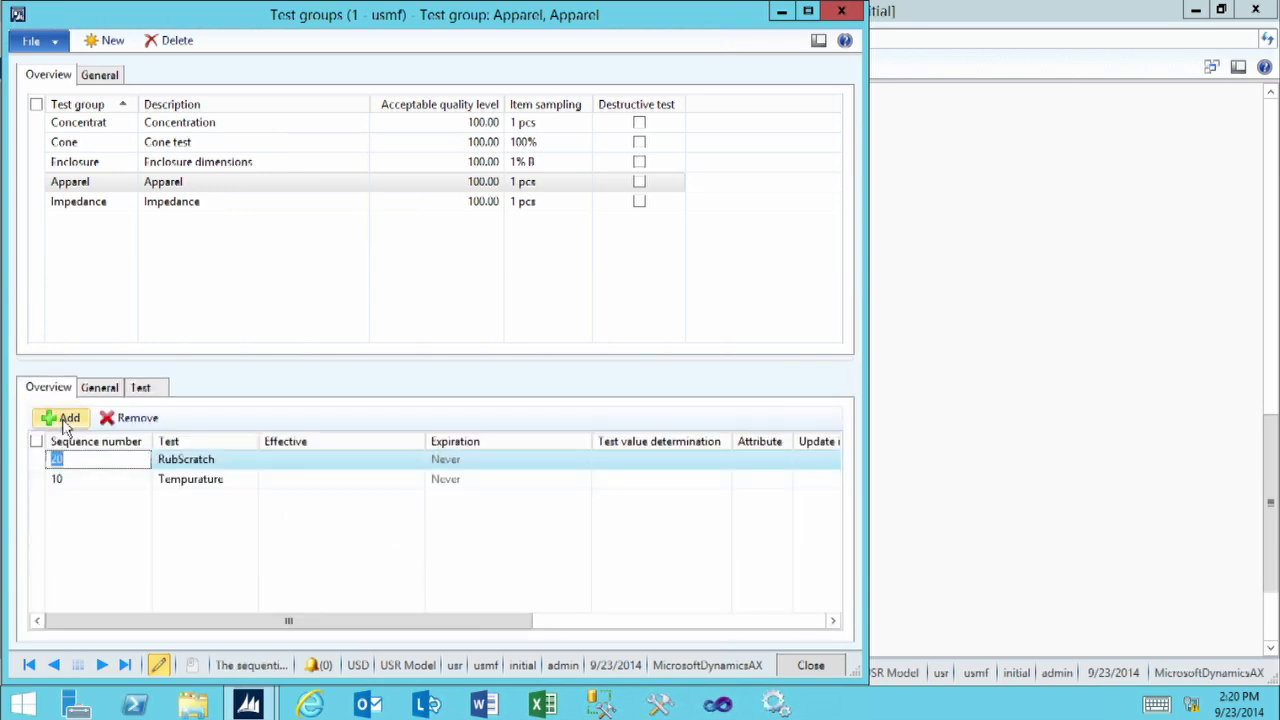
click(65, 421)
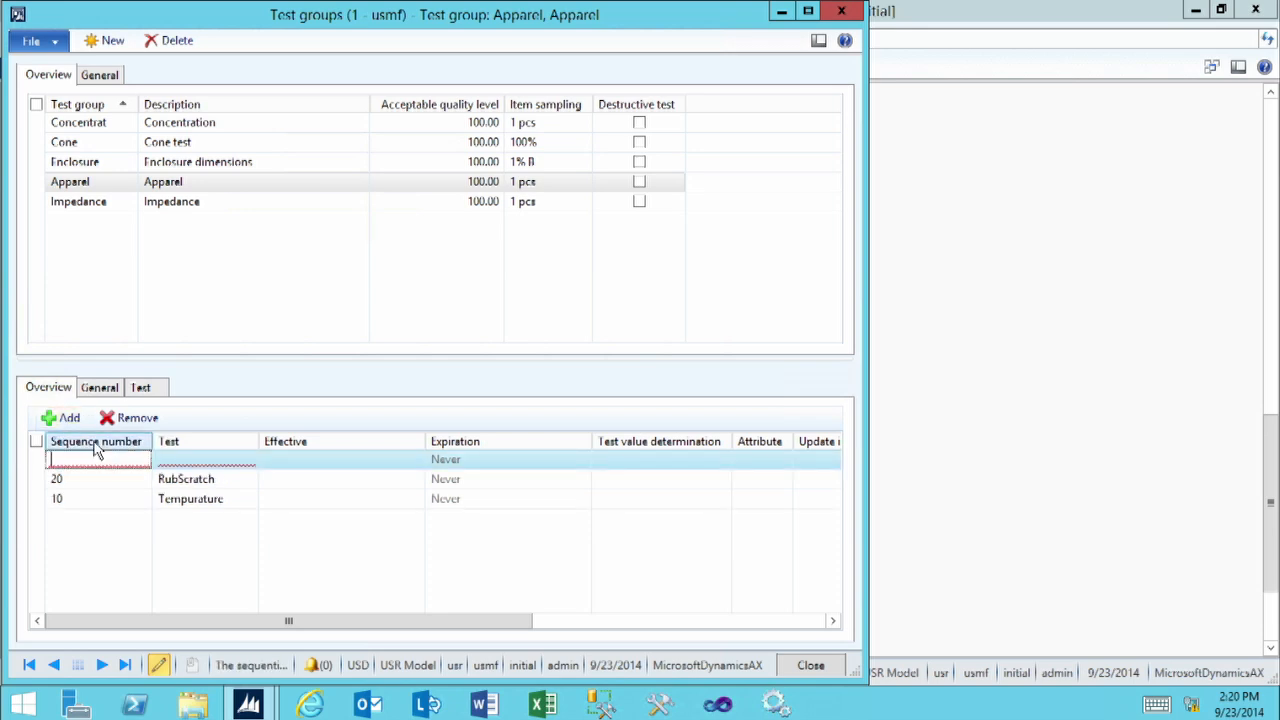
text(30)
key(Tab)
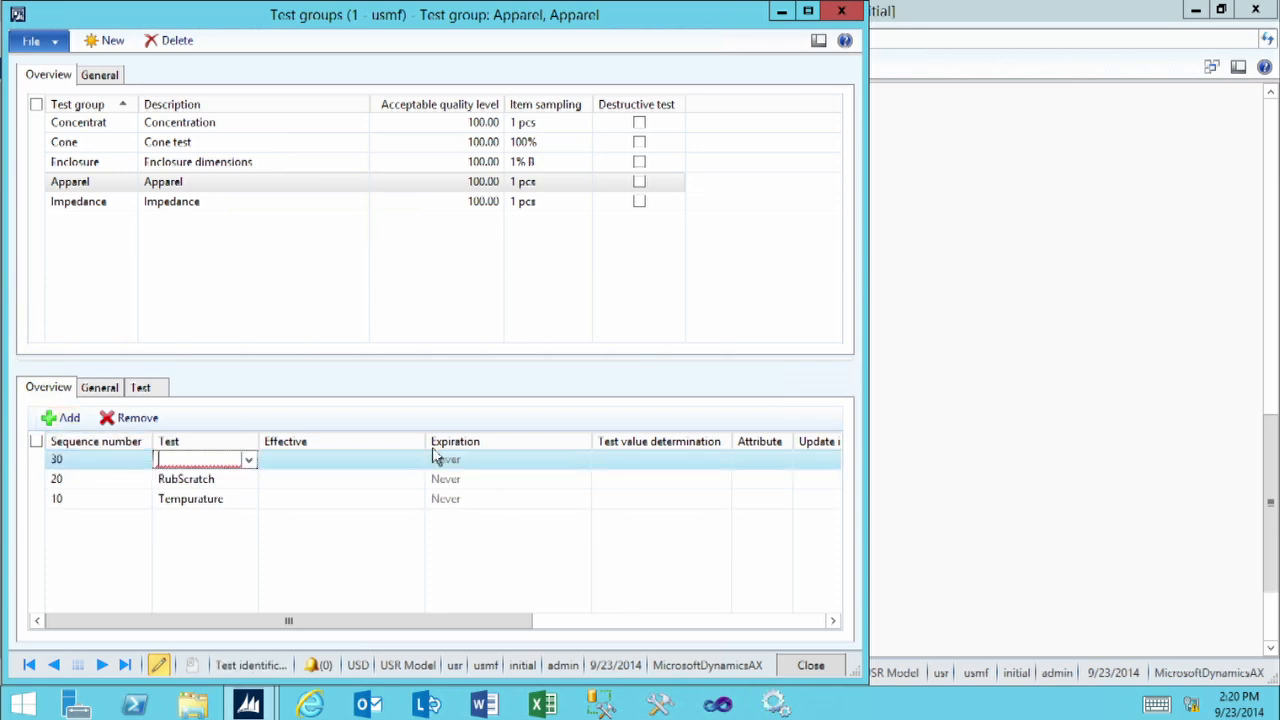
click(249, 460)
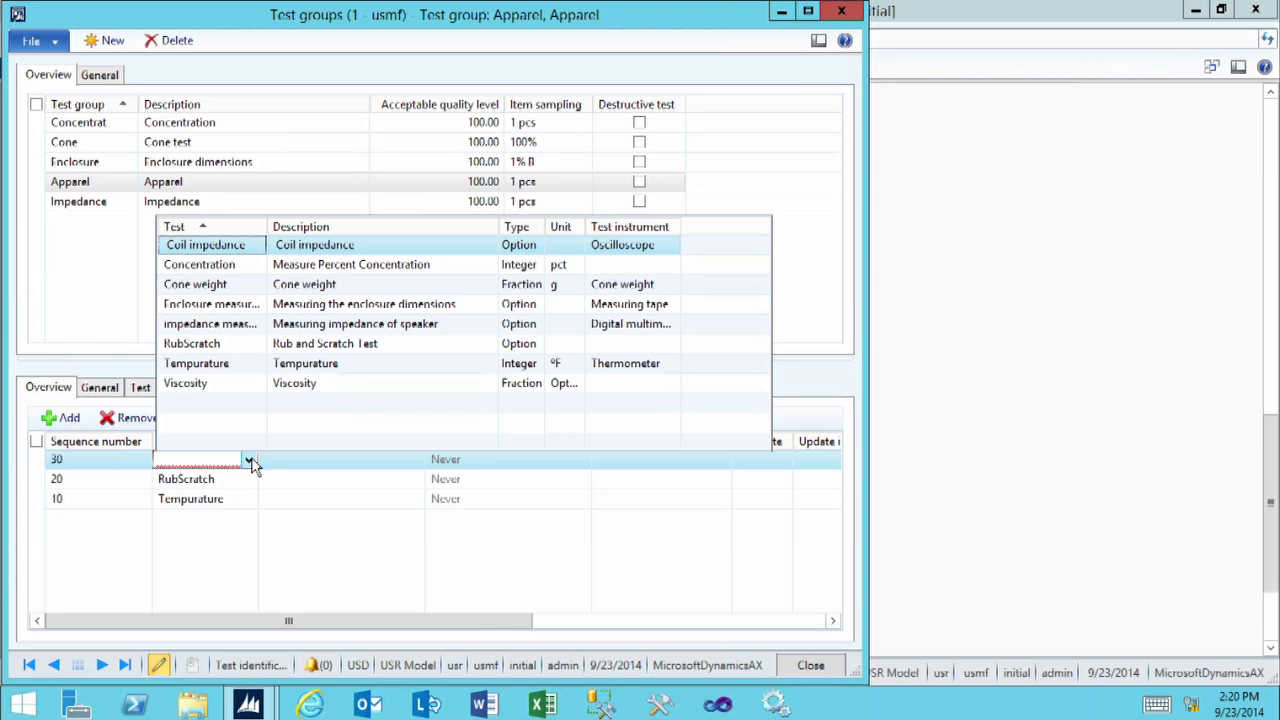
click(200, 386)
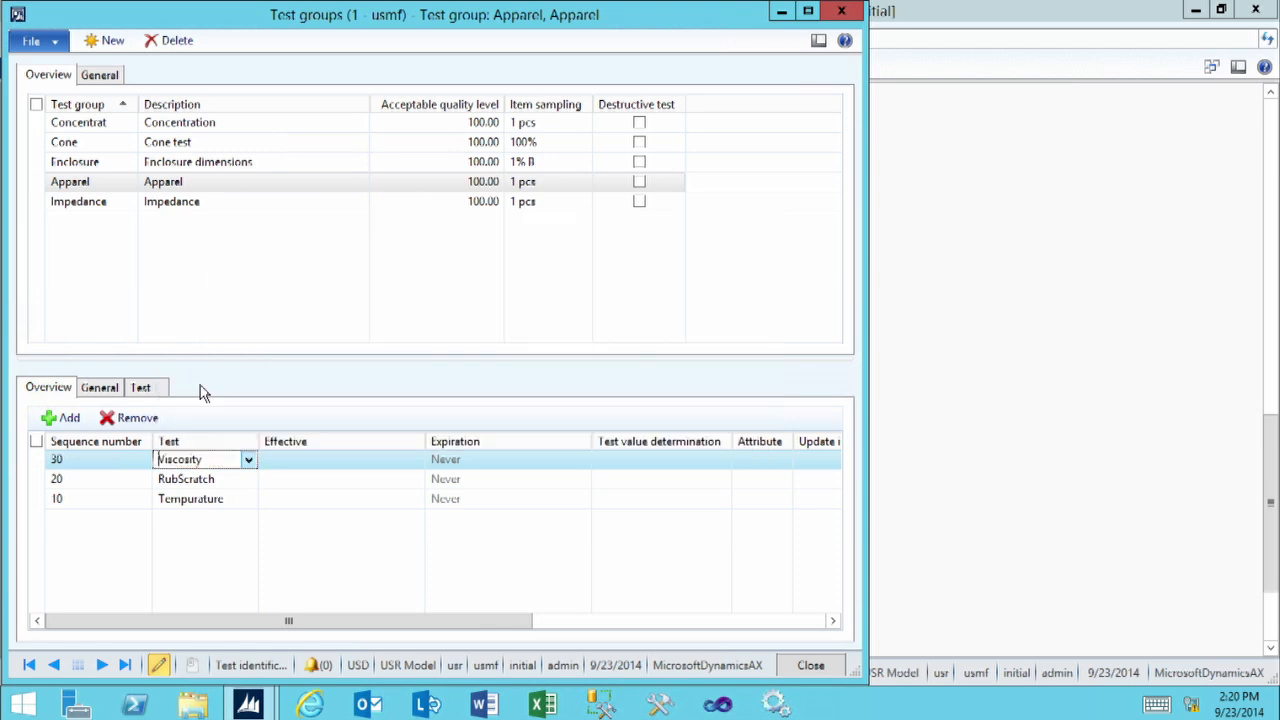
Set the Viscosity test's measurement values to standard 2400, minimum 2300 and maximum 2500.
click(149, 389)
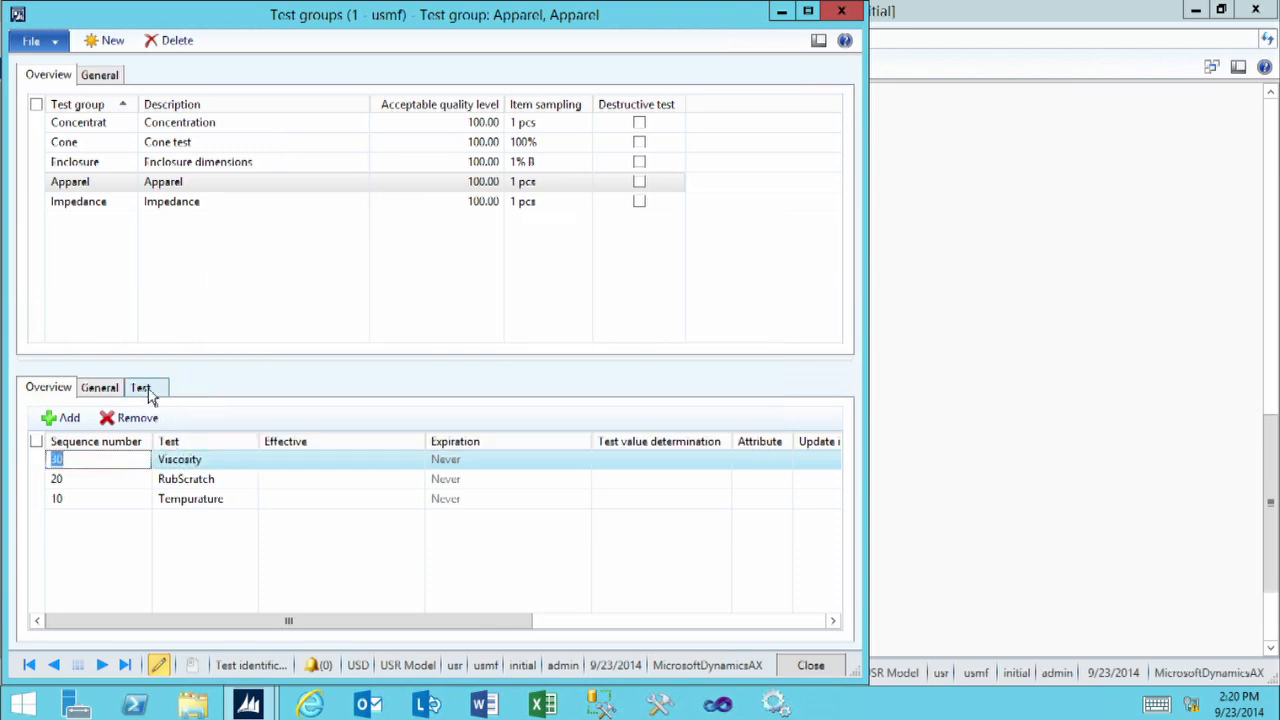
click(149, 390)
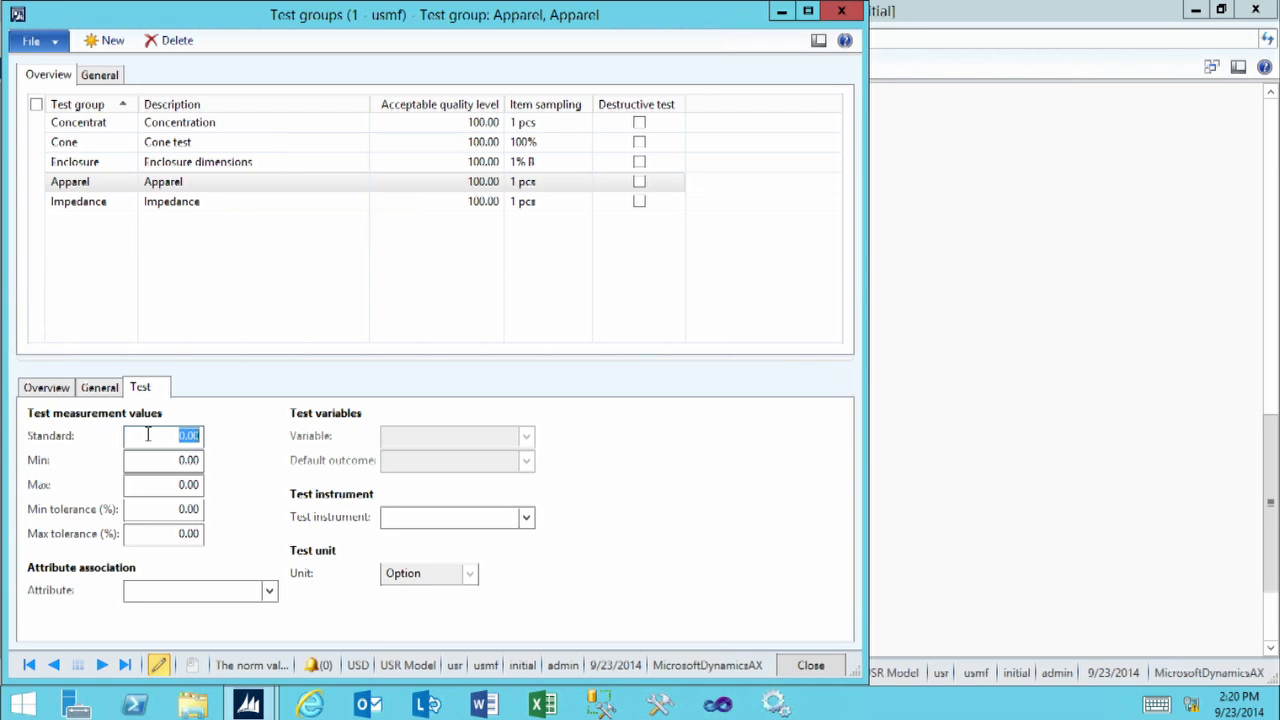
text(2400)
key(Tab)
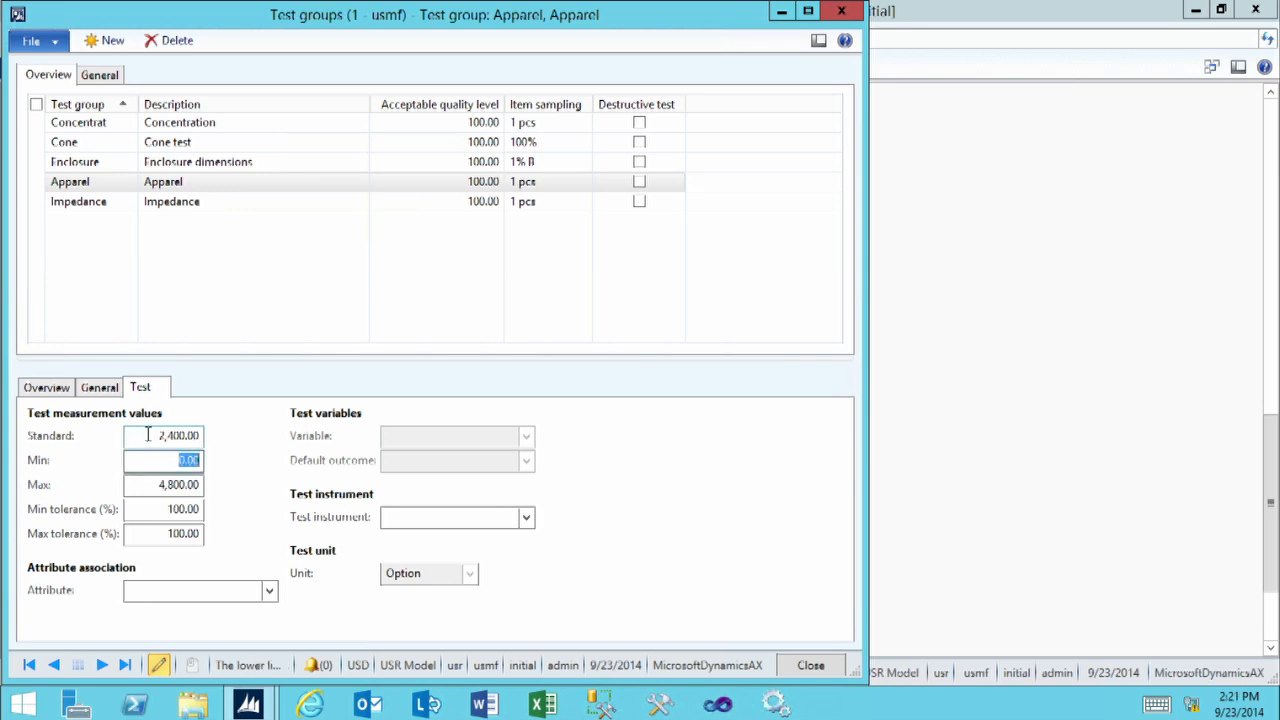
text(2300)
key(Tab)
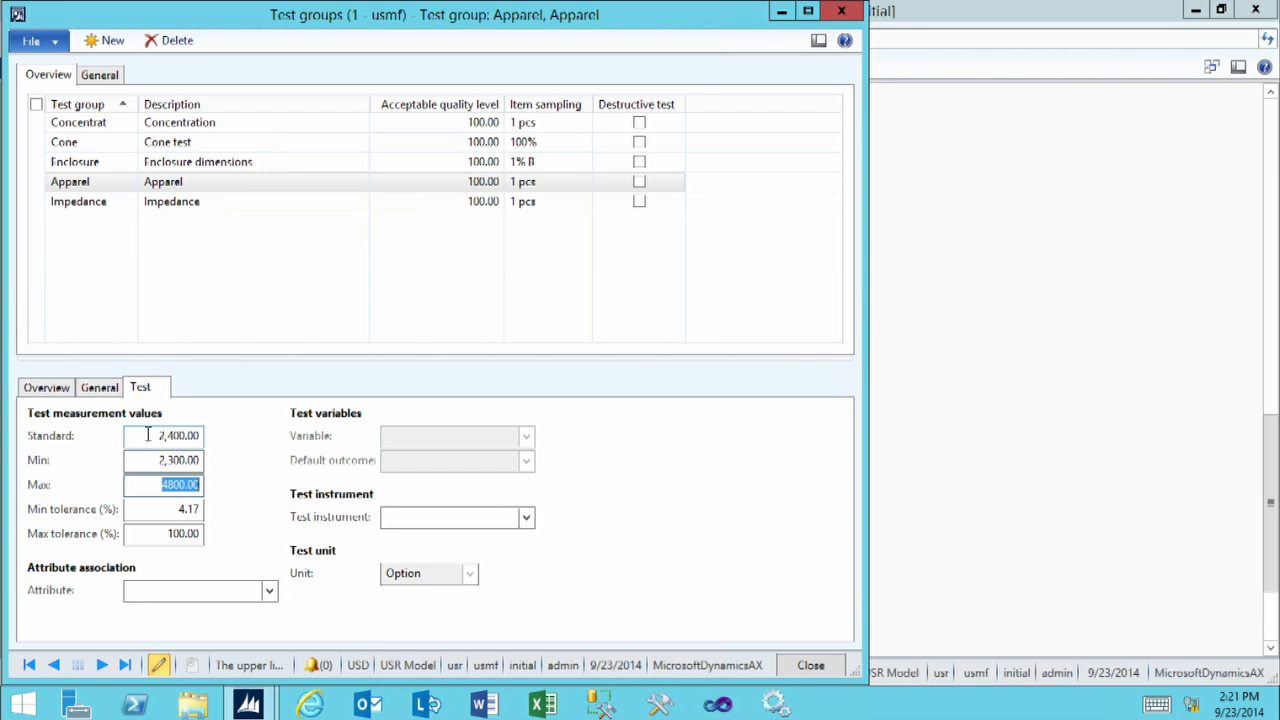
text(2500)
key(Tab)
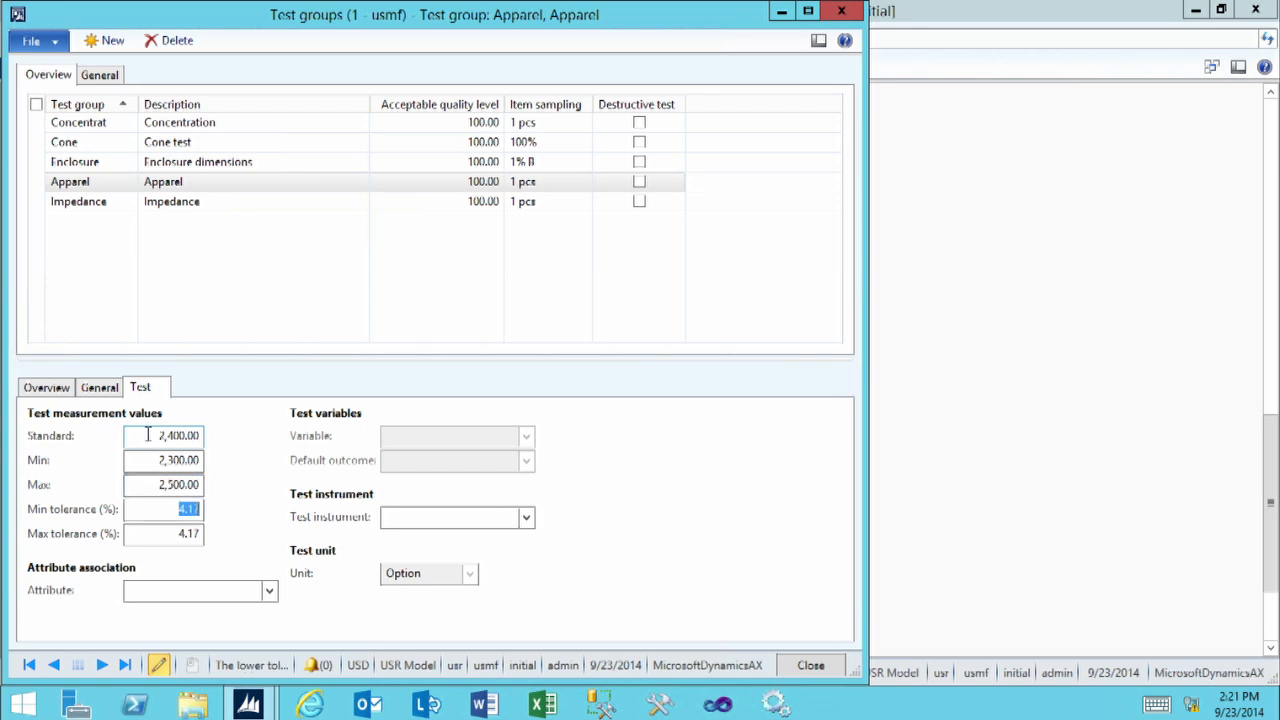